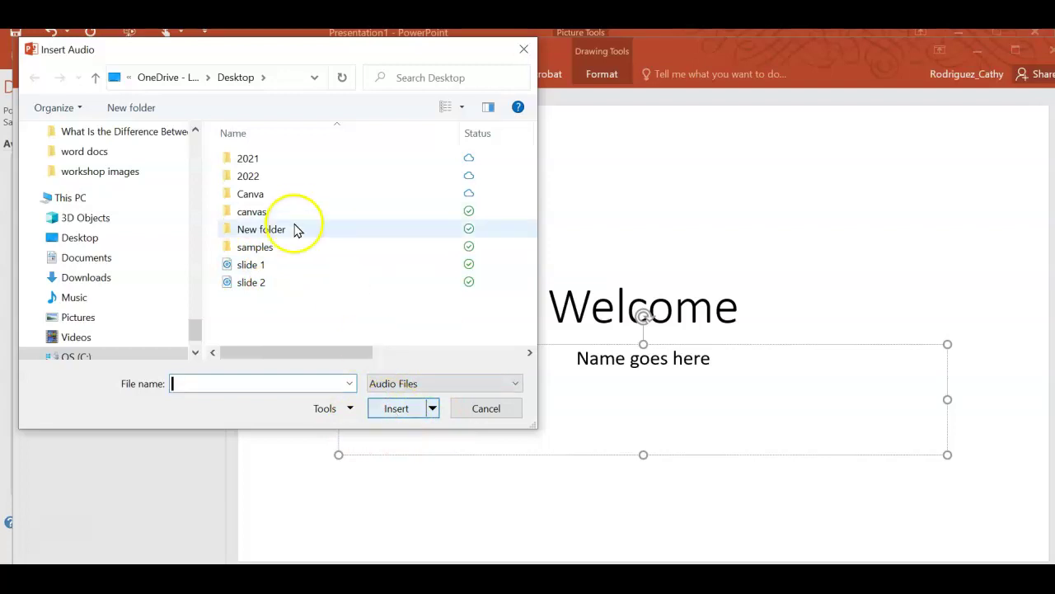
Insert the audio file "slide 1" on the Welcome slide and place its icon below the subtitle text
click(269, 265)
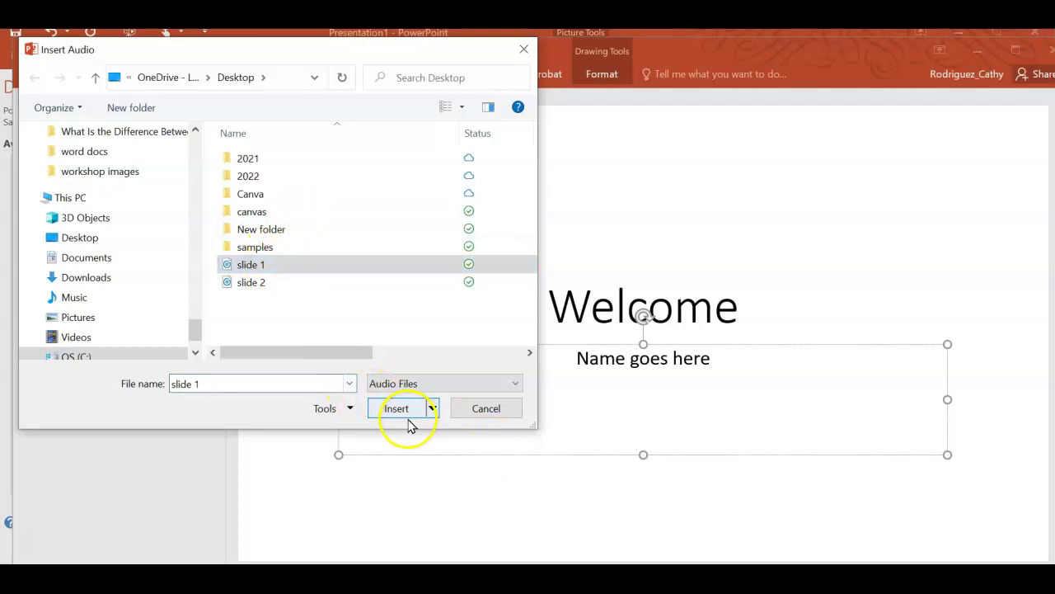
click(398, 409)
drag(643, 335, 642, 408)
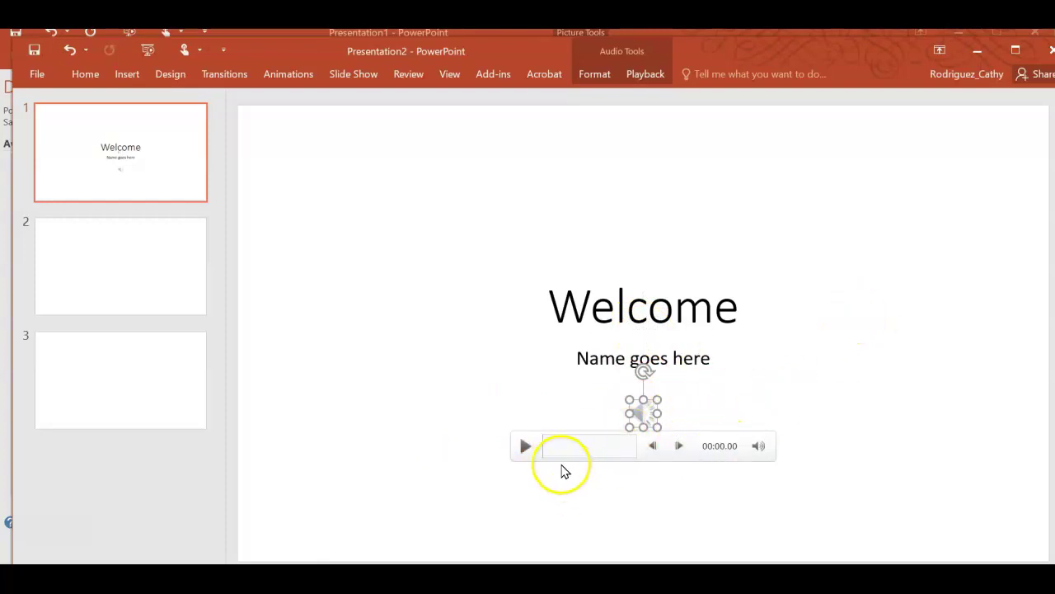
Give the second slide the title "Slide 2"
click(144, 285)
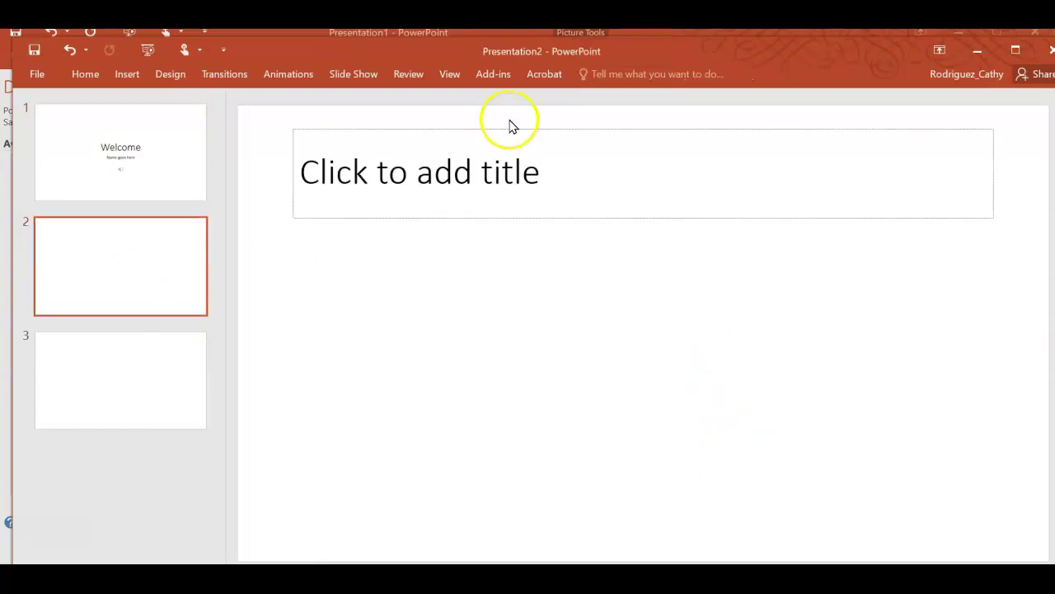
click(459, 177)
text(Sl)
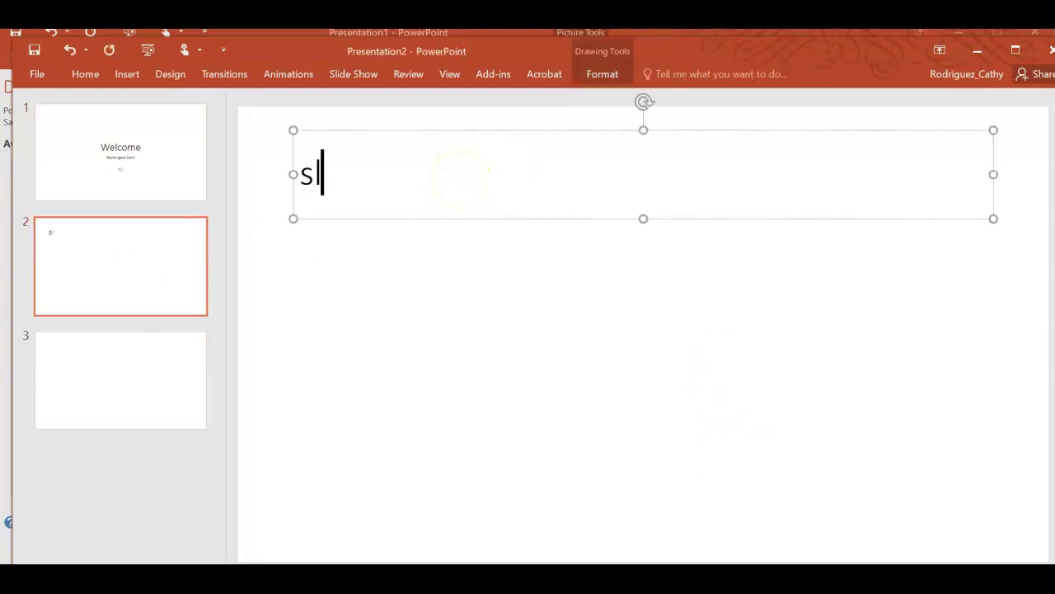
text(ide 2)
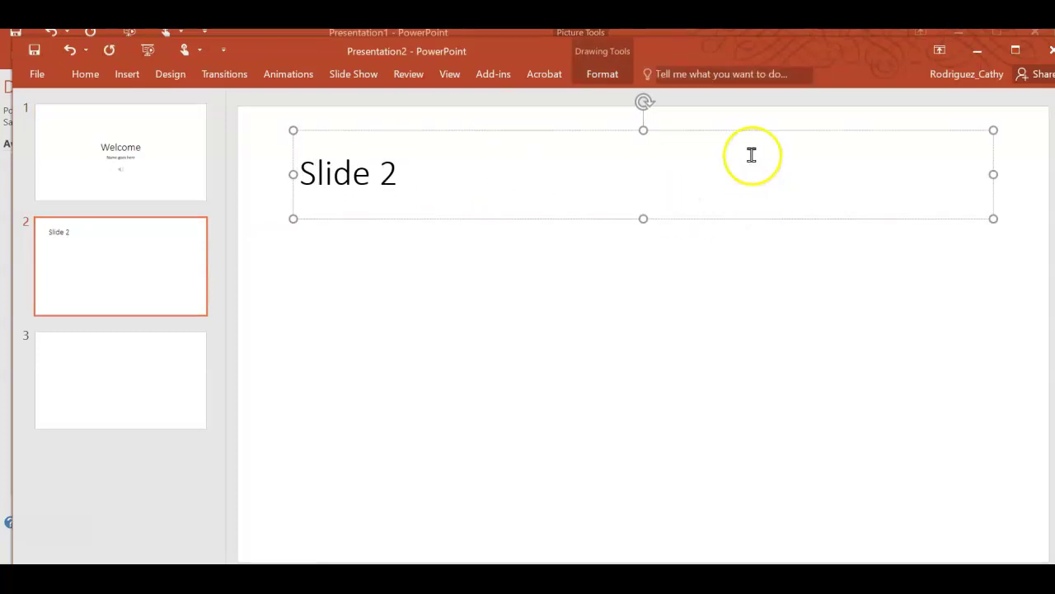
Insert the audio file "slide 2" from the computer's Desktop folder on the second slide
click(128, 73)
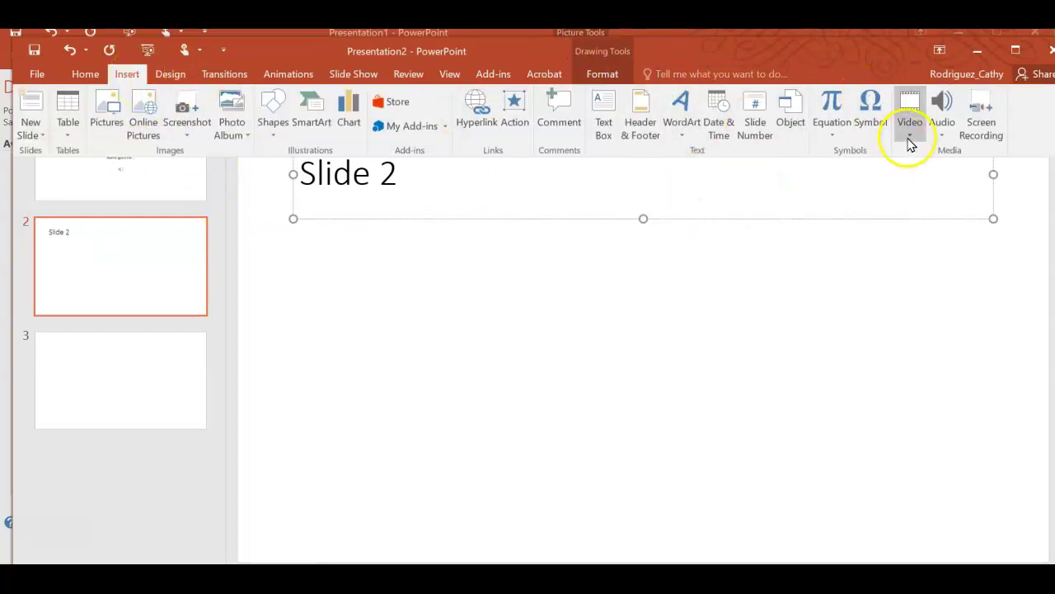
click(944, 134)
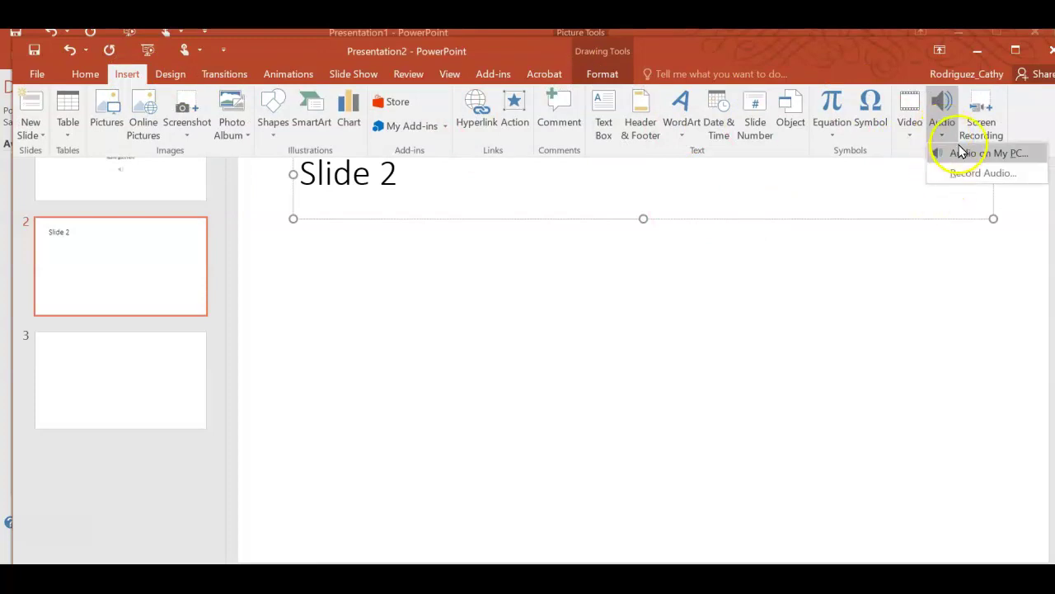
click(962, 154)
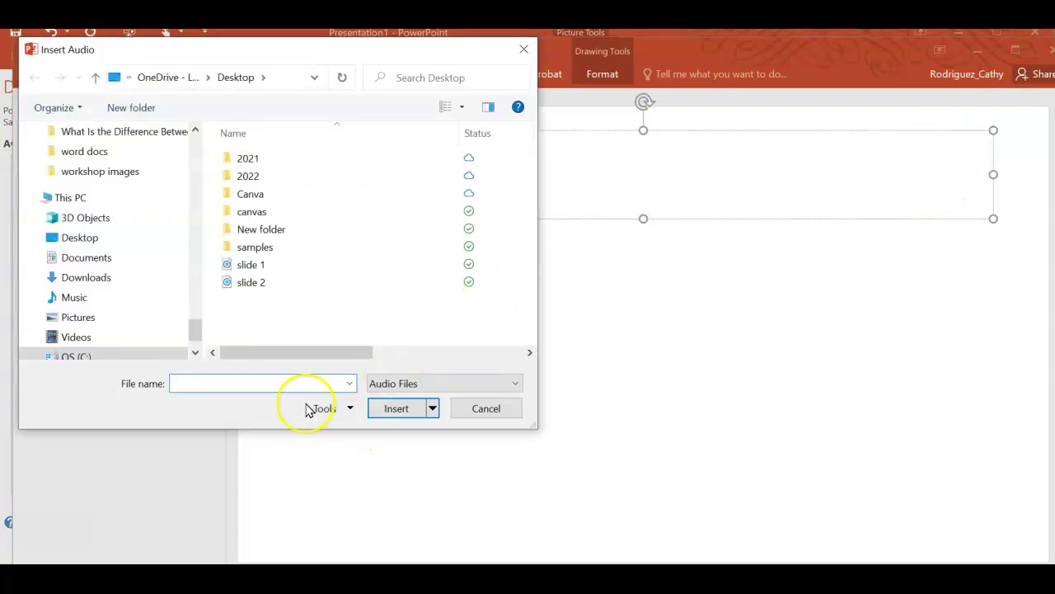
click(261, 282)
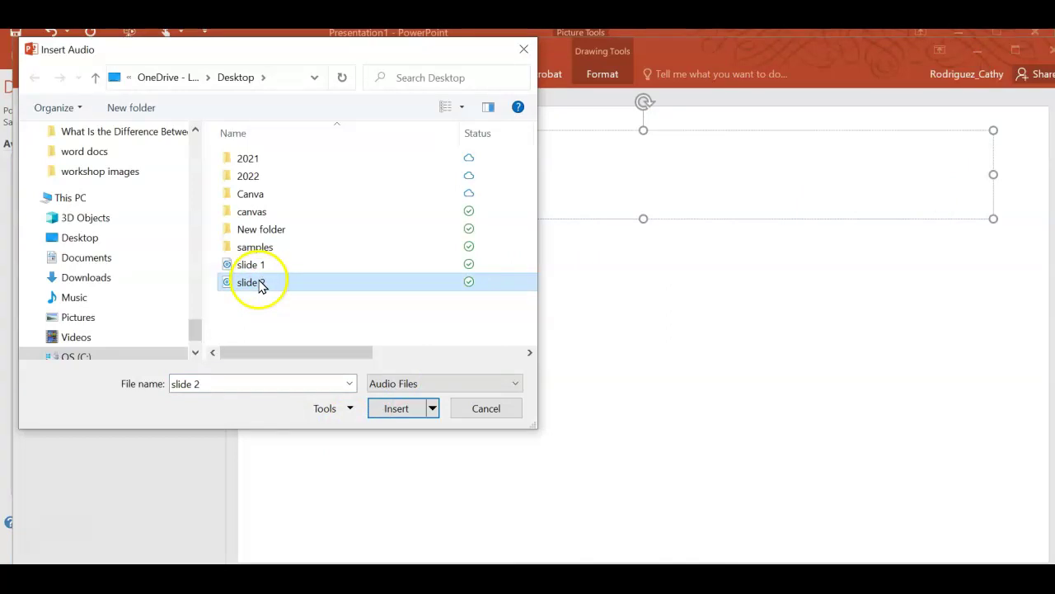
click(396, 409)
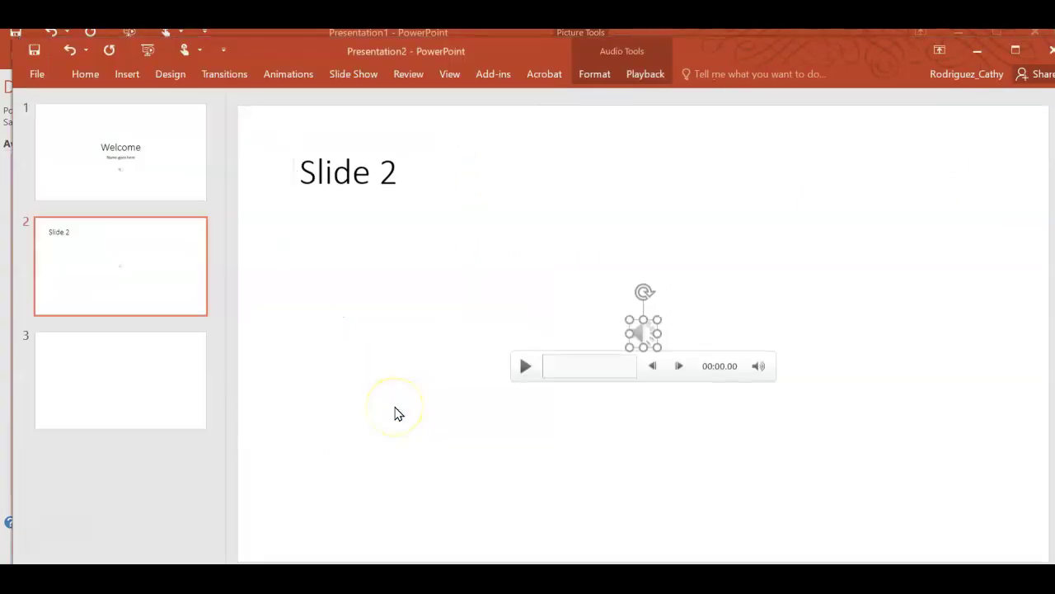
Move the second slide's audio icon straight down into the lower middle of the slide and deselect it
click(632, 417)
click(640, 332)
drag(641, 332, 643, 407)
click(700, 283)
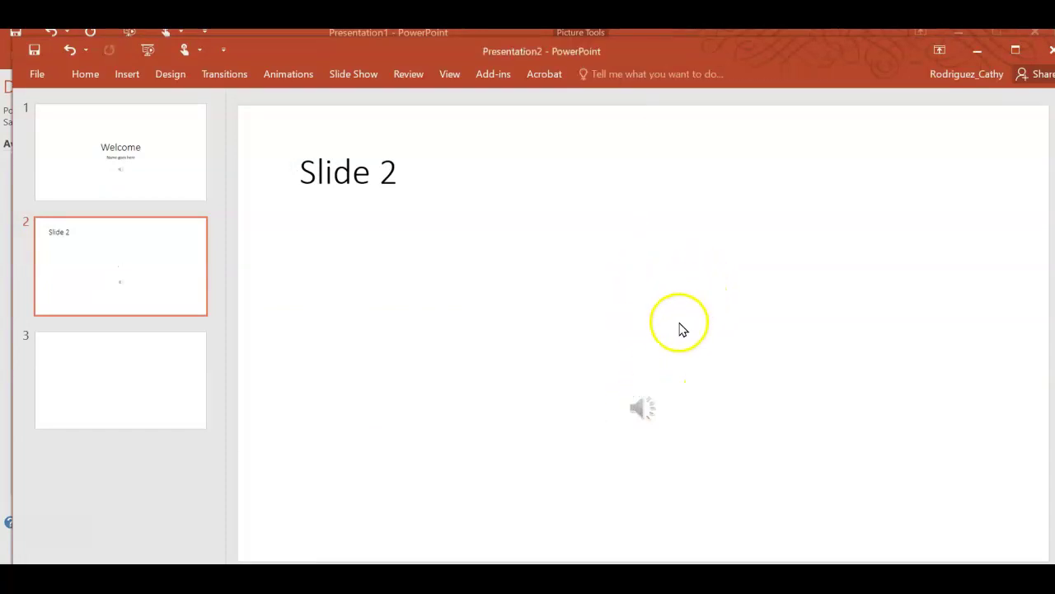
mouse_move(645, 422)
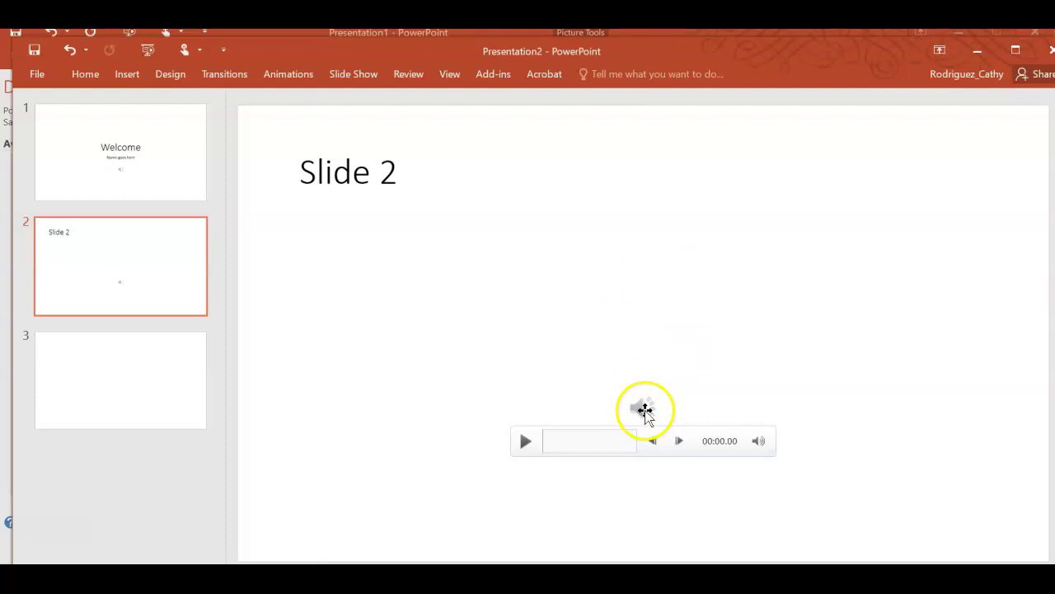
Set the Welcome slide's audio clip to start automatically
click(124, 177)
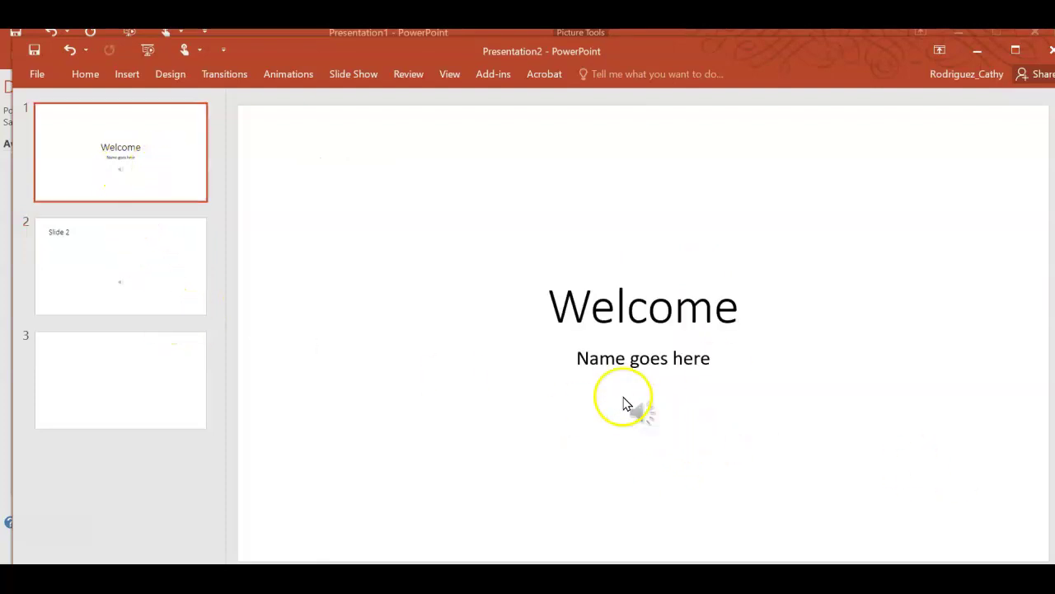
click(648, 417)
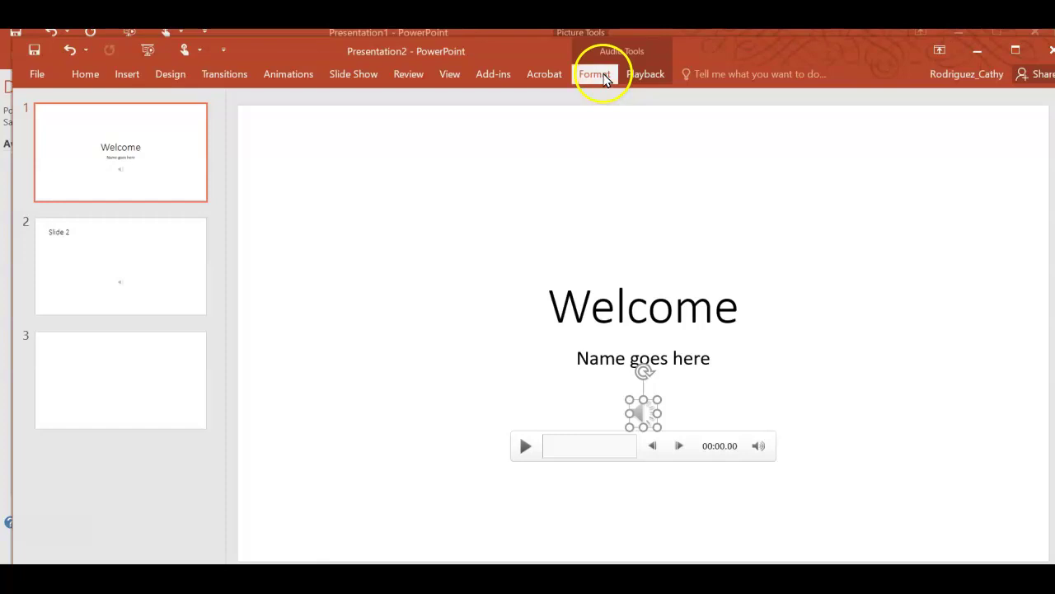
click(603, 76)
click(654, 75)
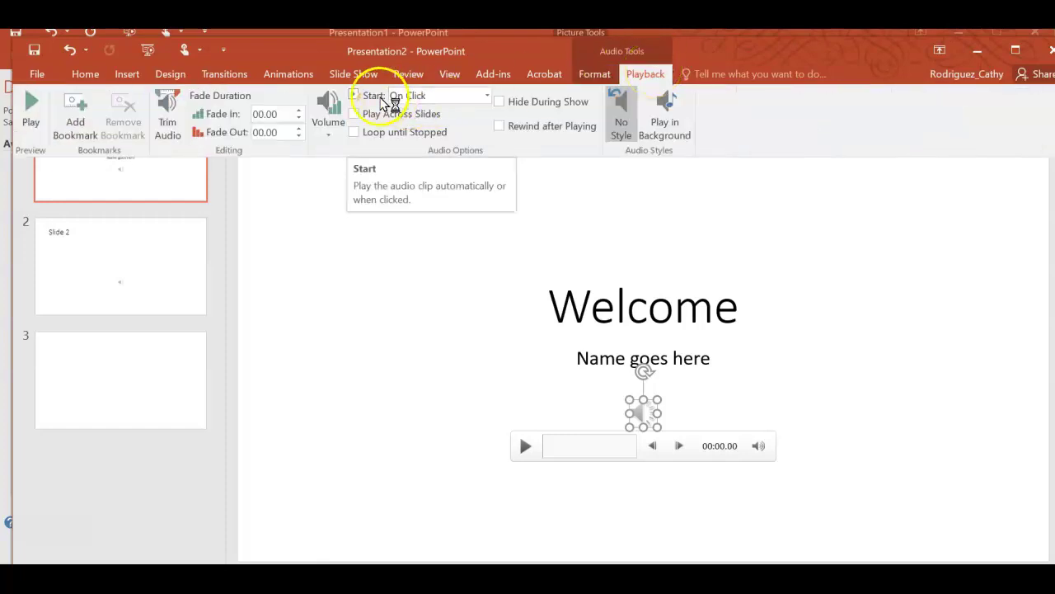
click(487, 96)
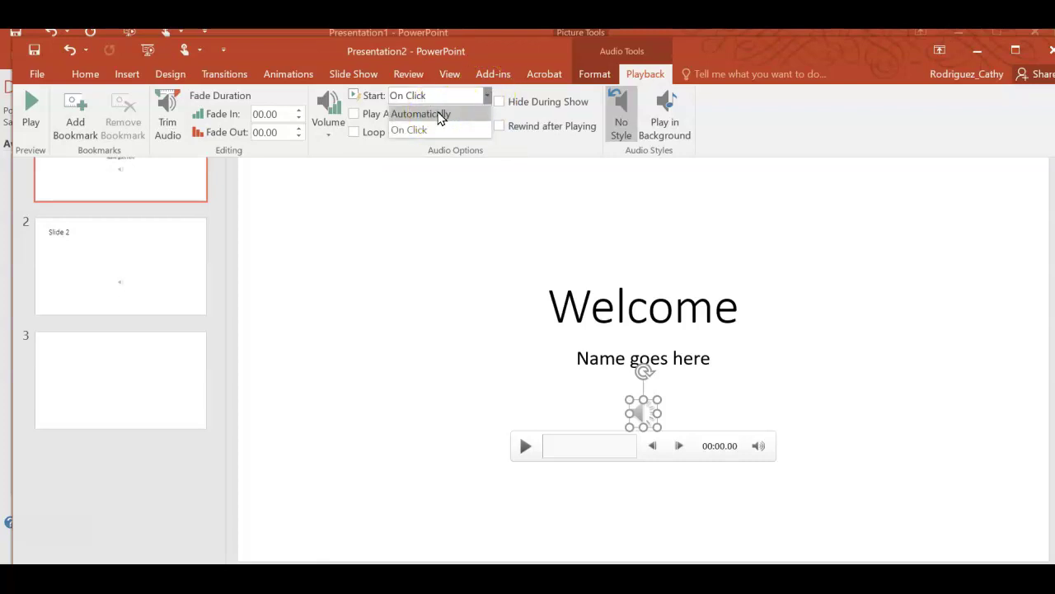
click(441, 115)
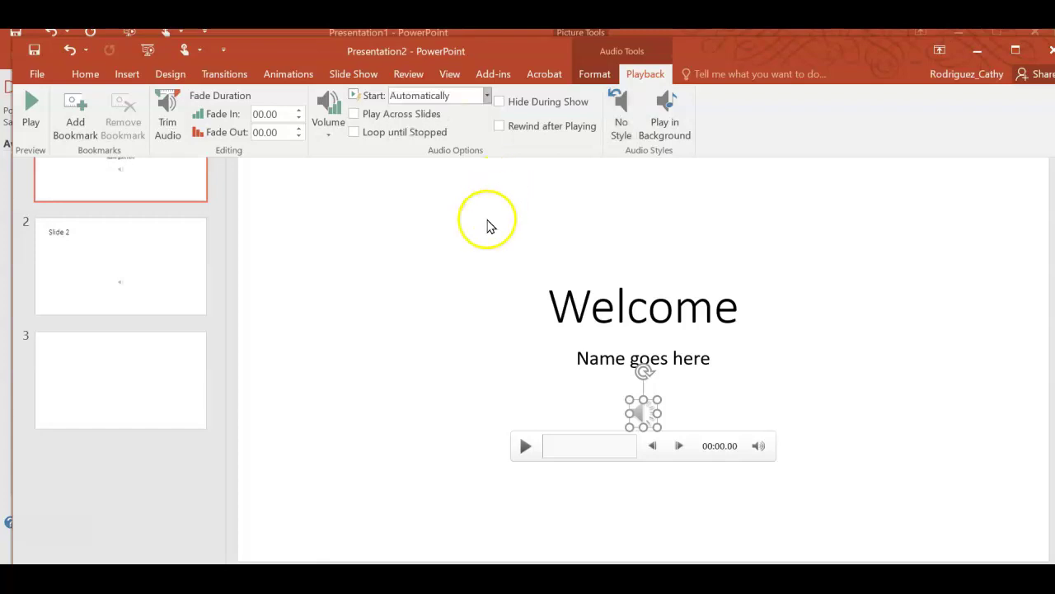
Review the playback options of the Welcome slide's audio clip
click(142, 276)
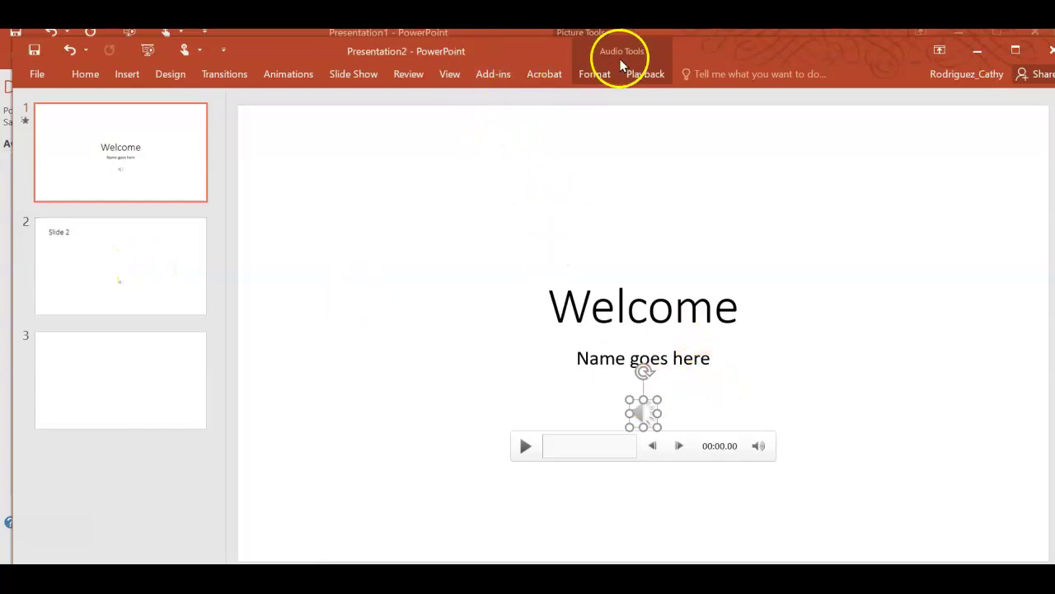
click(602, 74)
click(656, 73)
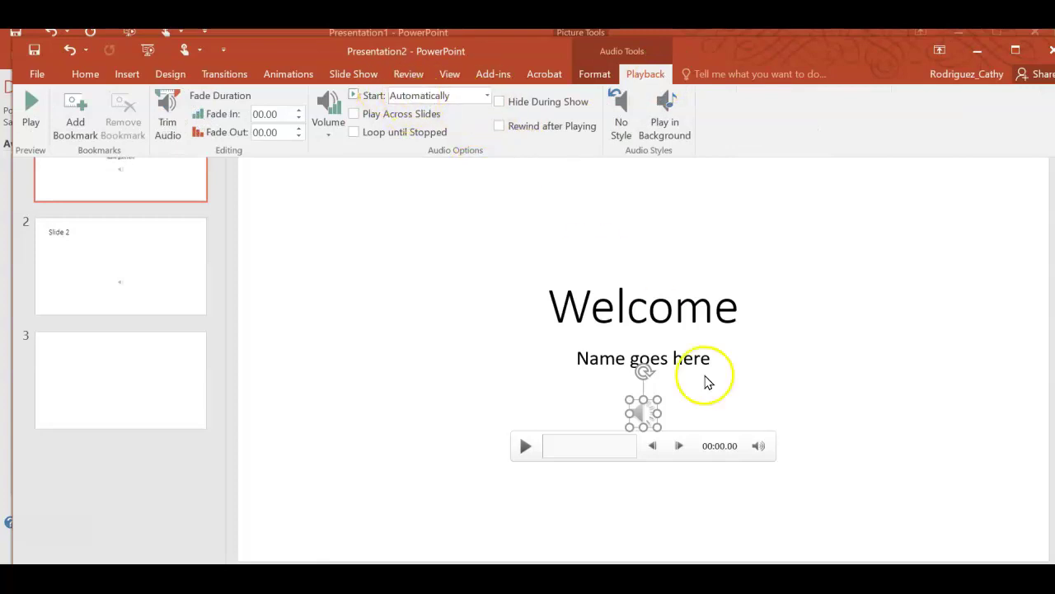
click(871, 429)
click(865, 441)
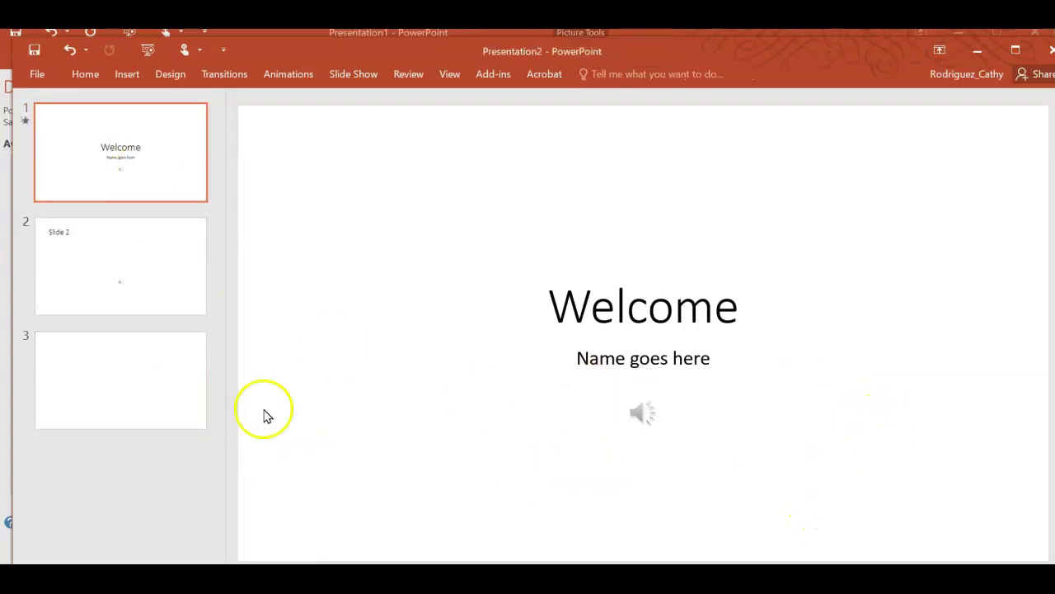
Insert the picture "cal streaming splash page" on the second slide and shift it slightly down and to the left
click(120, 267)
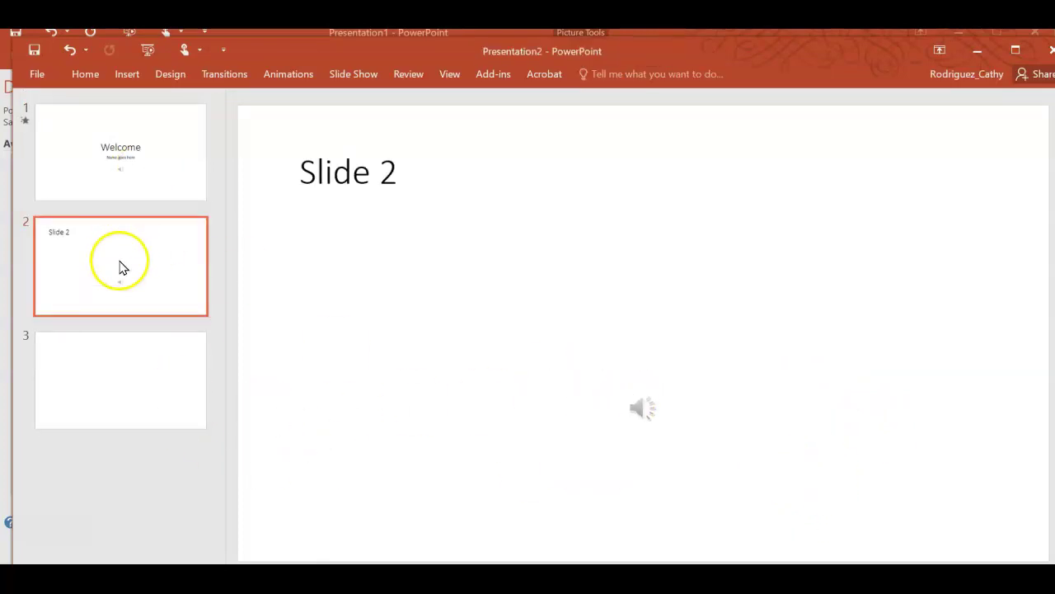
click(124, 76)
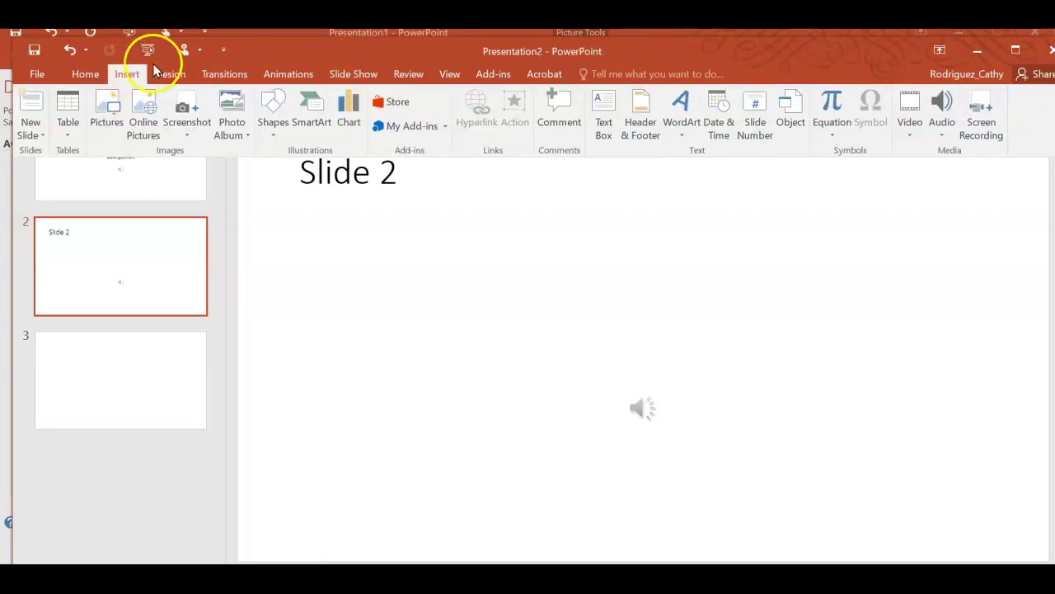
click(107, 111)
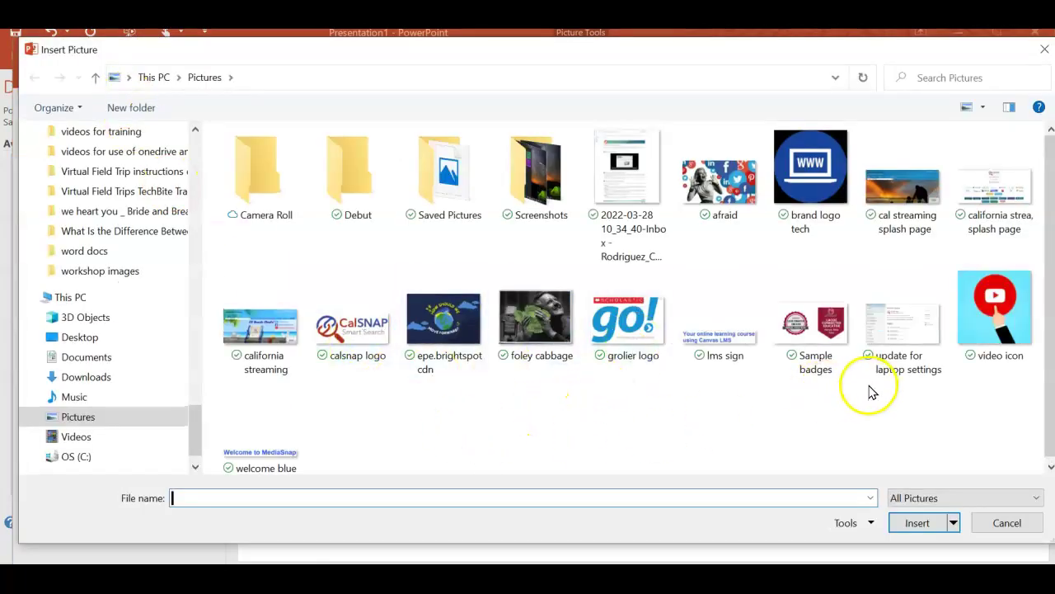
click(903, 185)
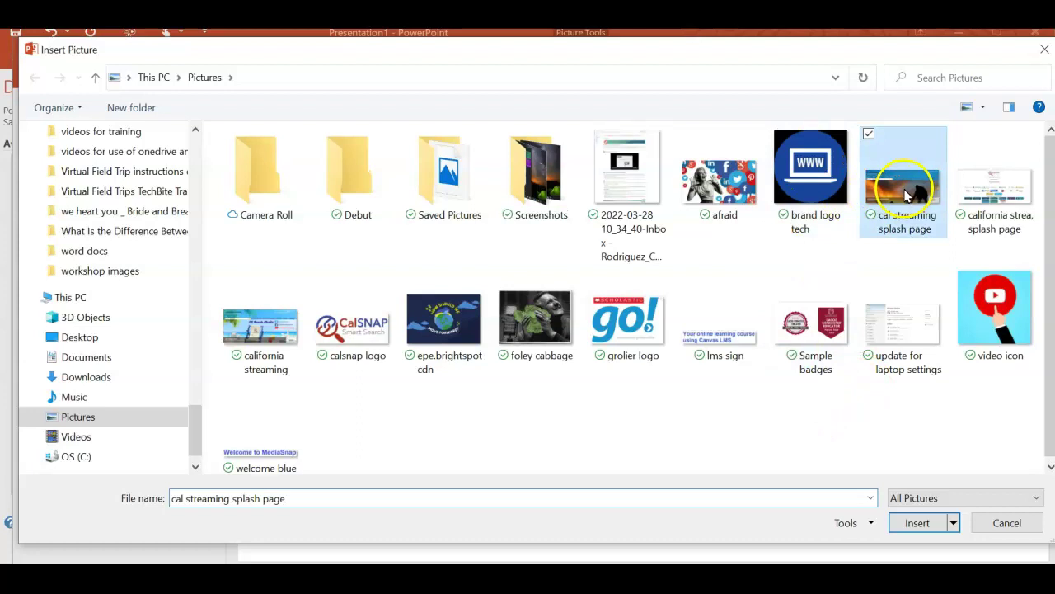
click(921, 523)
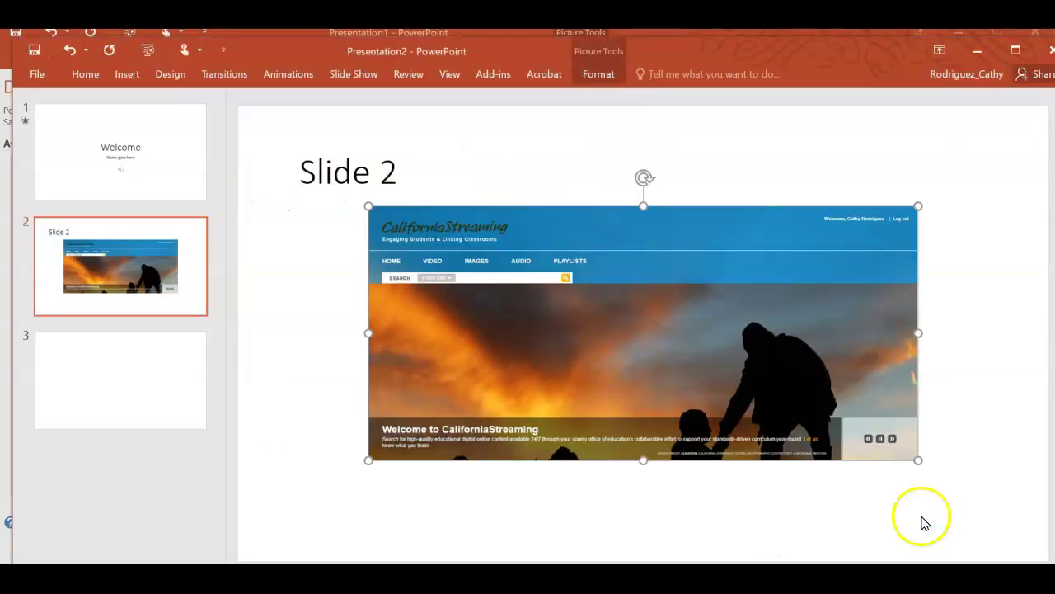
drag(672, 327, 653, 346)
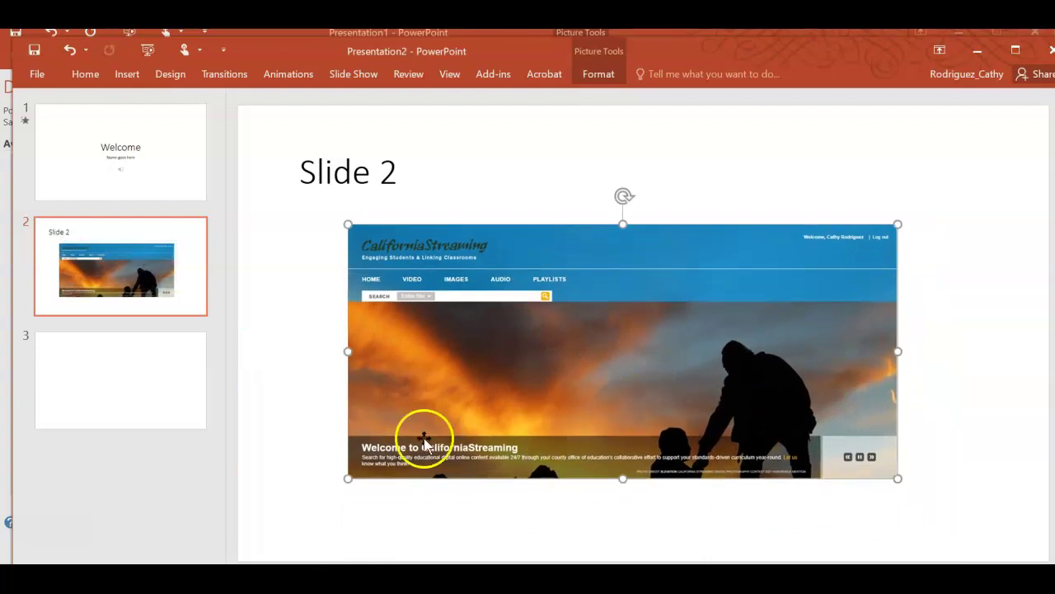
Apply the solid green theme to the whole presentation
click(139, 181)
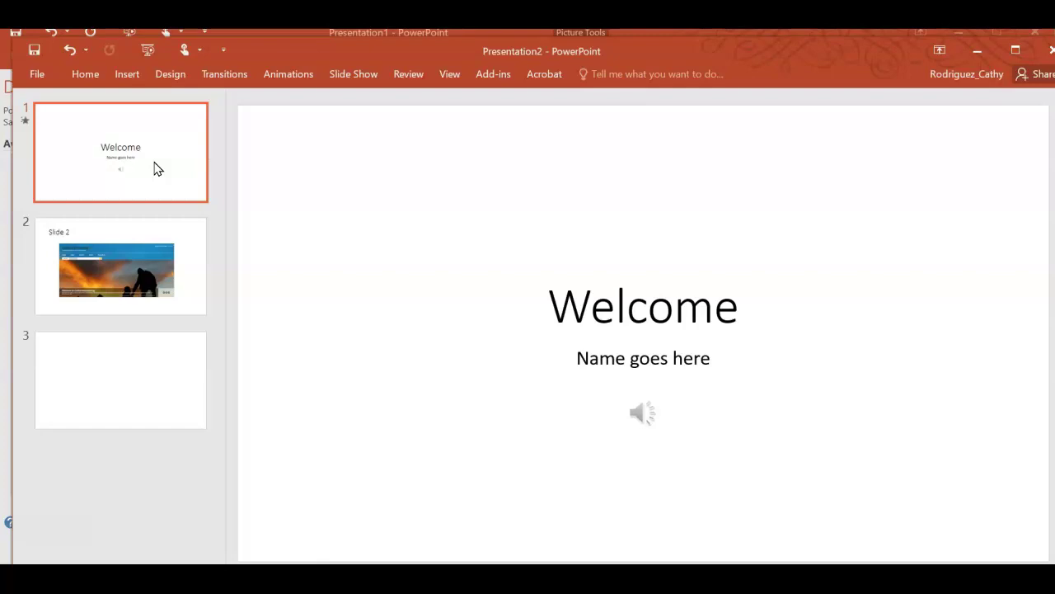
click(693, 343)
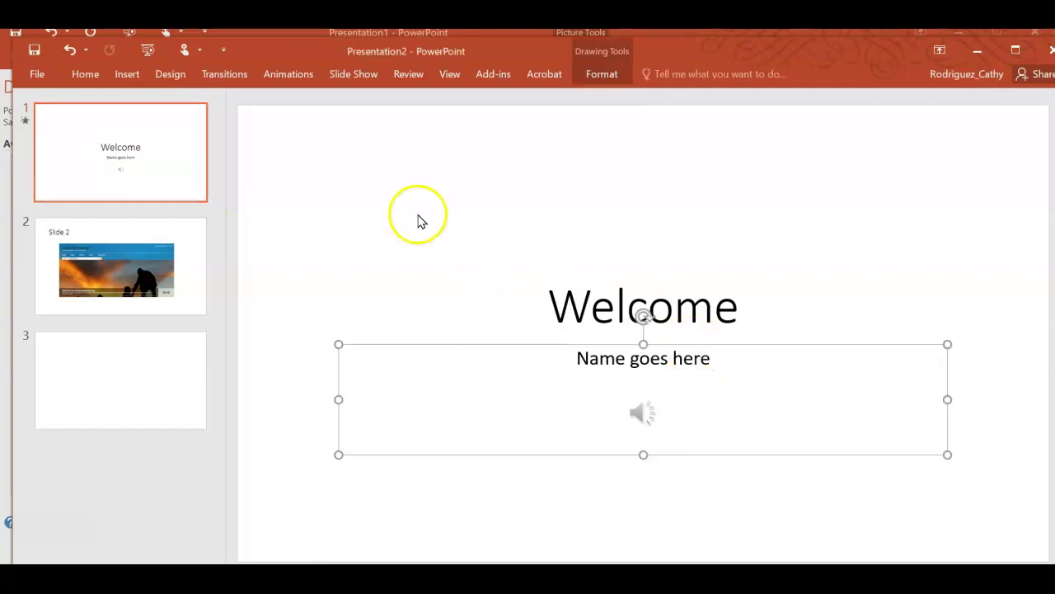
click(168, 76)
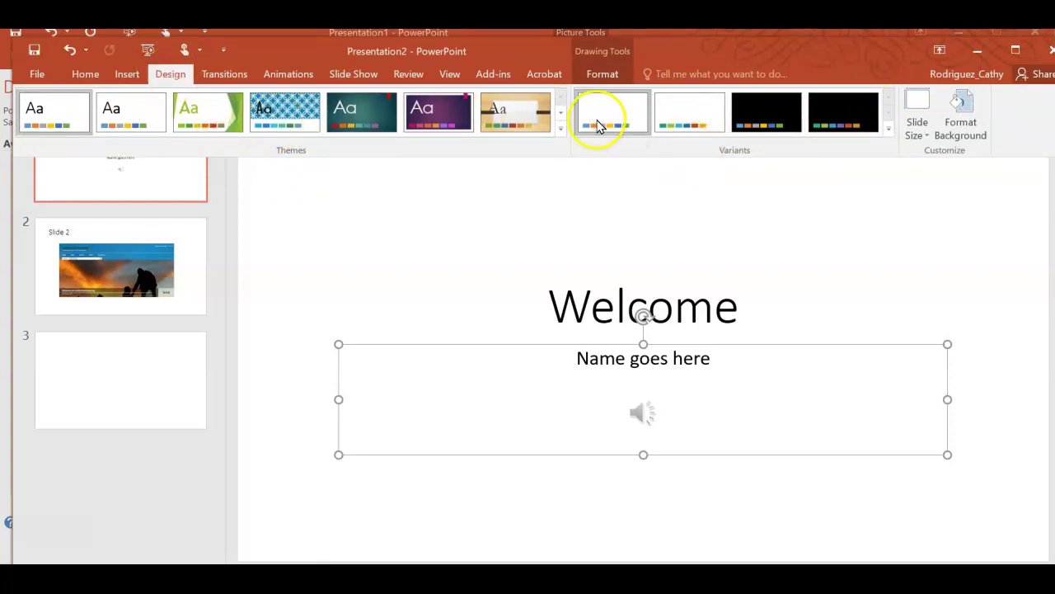
click(563, 116)
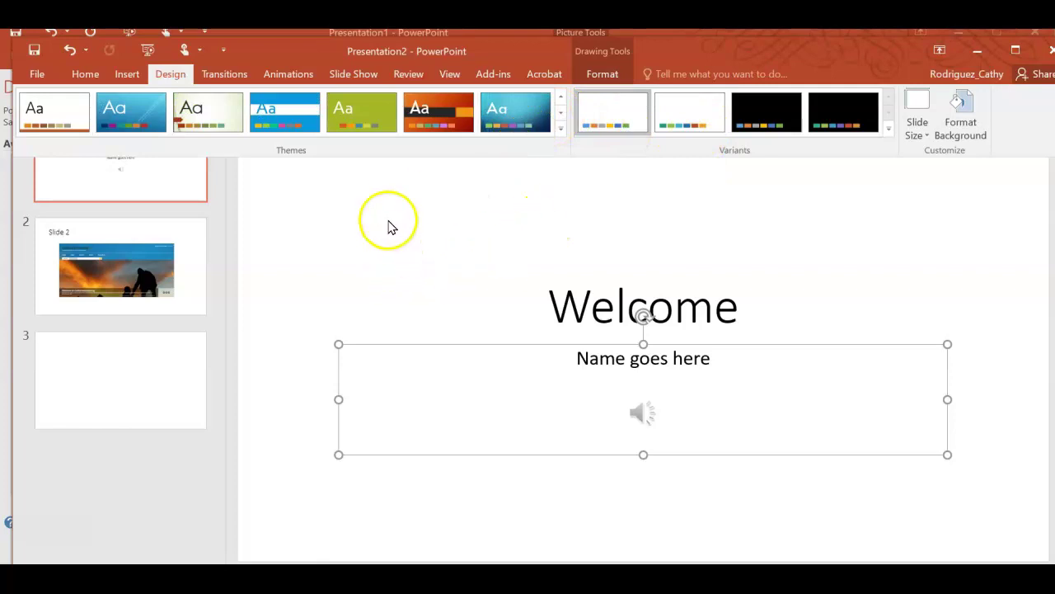
click(362, 113)
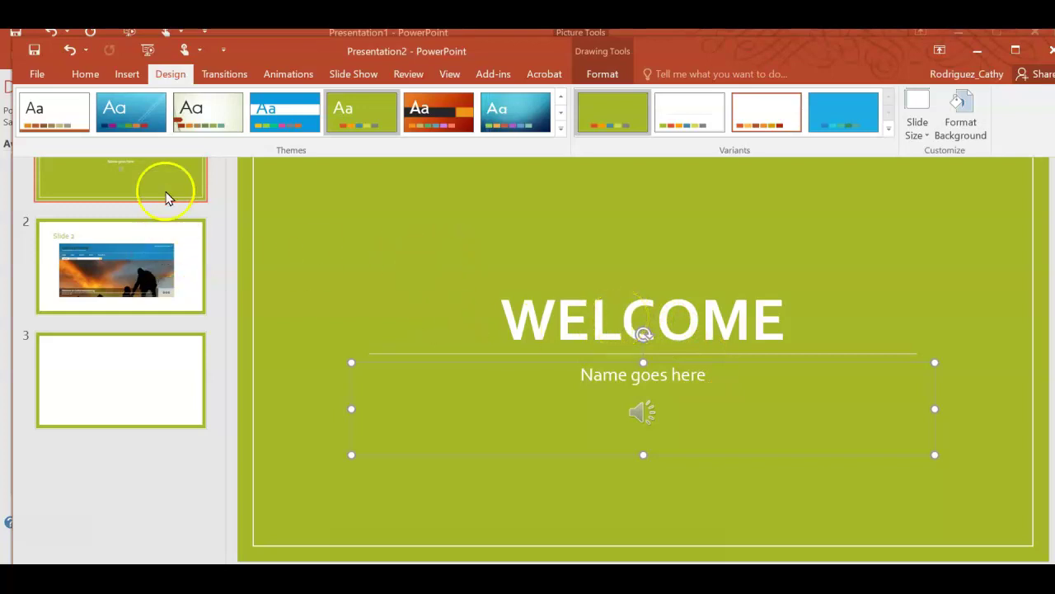
Set up a video export of the presentation at Internet Quality (1280 x 720), keeping Use Recorded Timings and Narrations
click(37, 73)
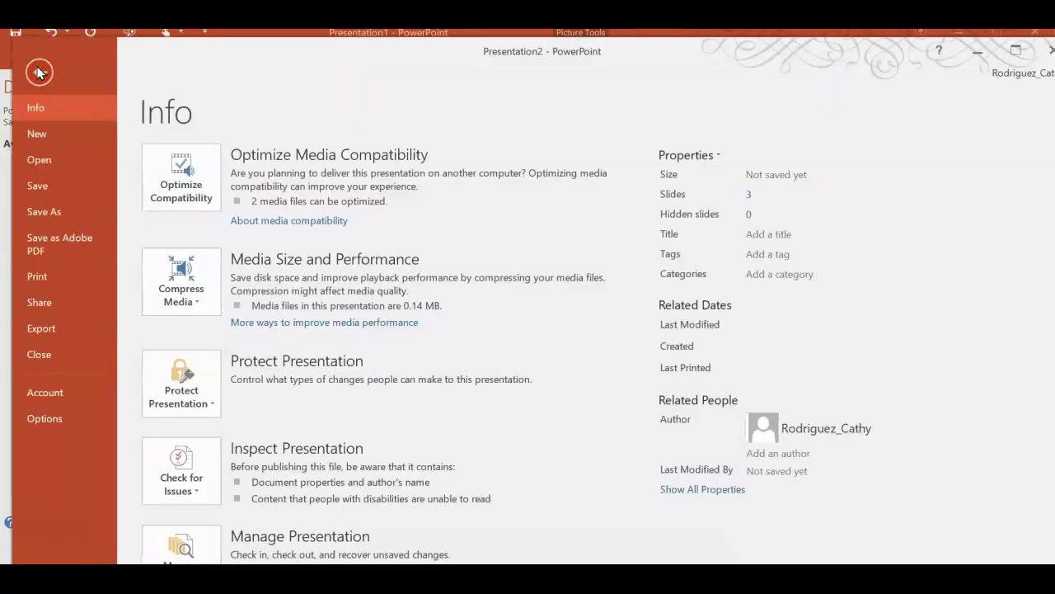
click(53, 328)
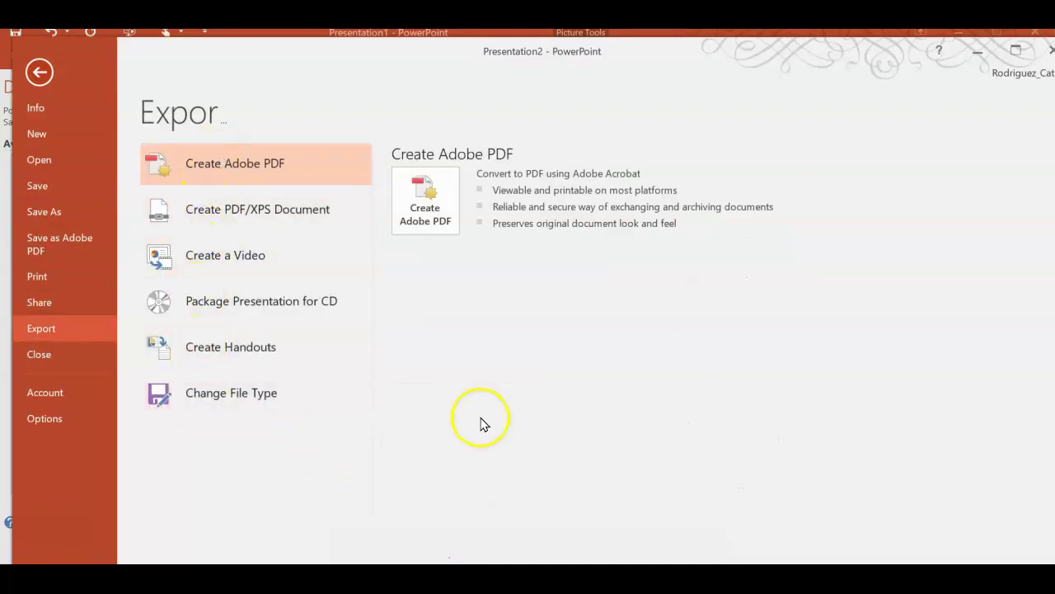
click(191, 257)
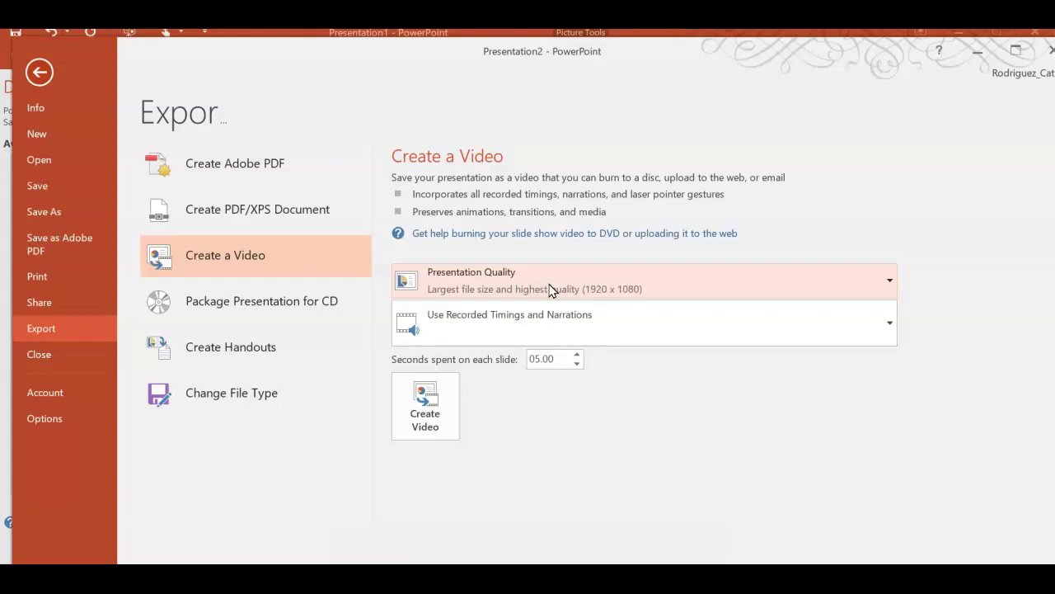
click(877, 278)
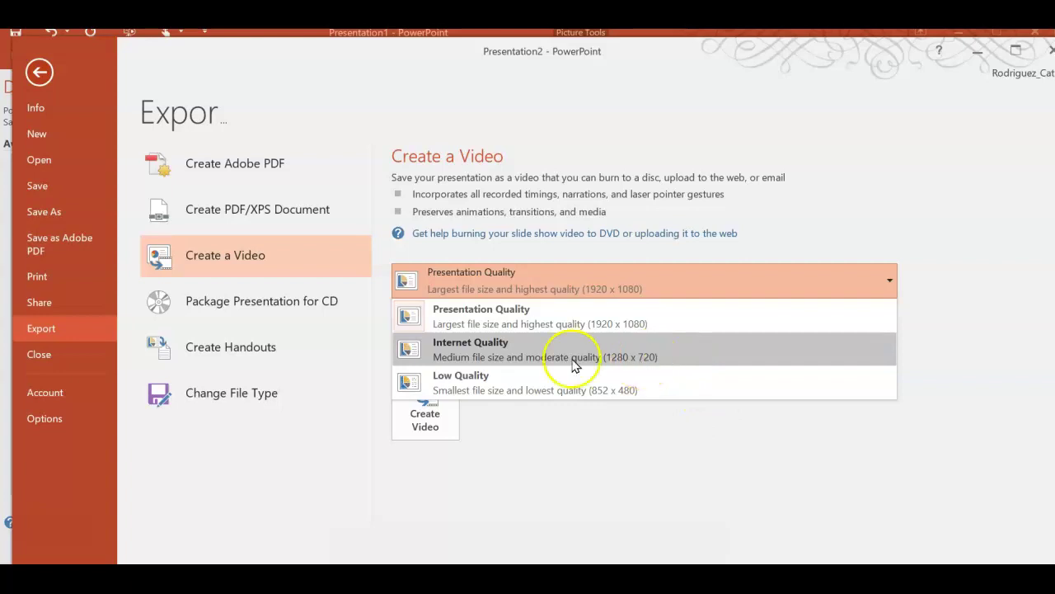
click(527, 355)
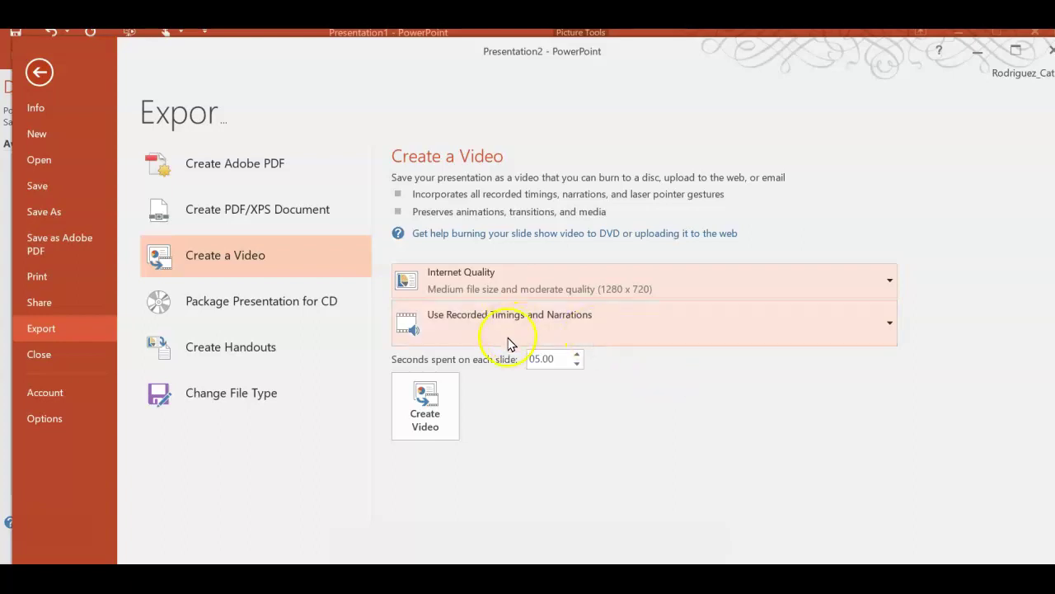
click(687, 333)
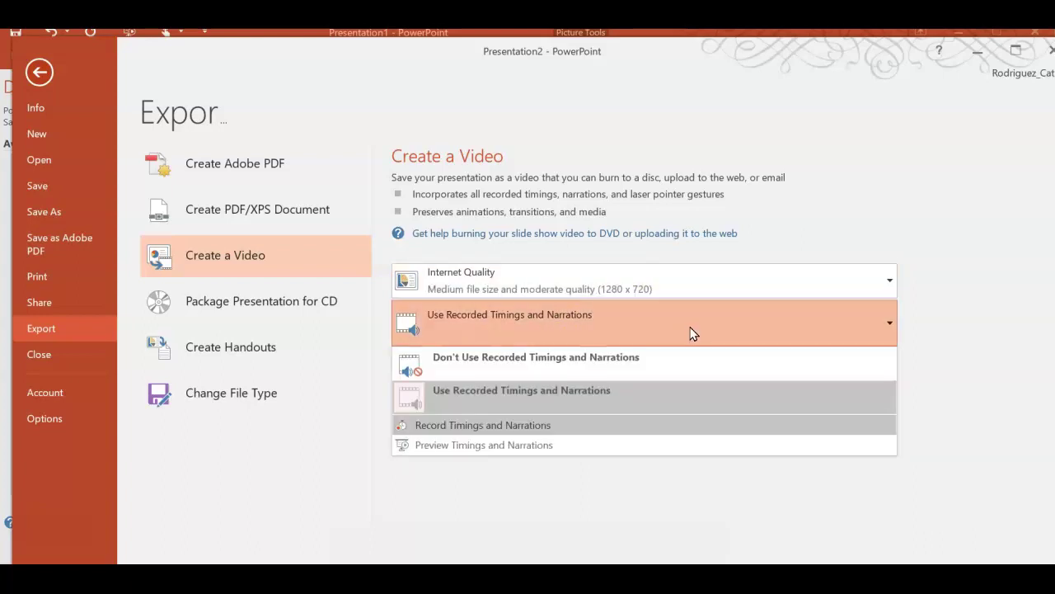
click(693, 330)
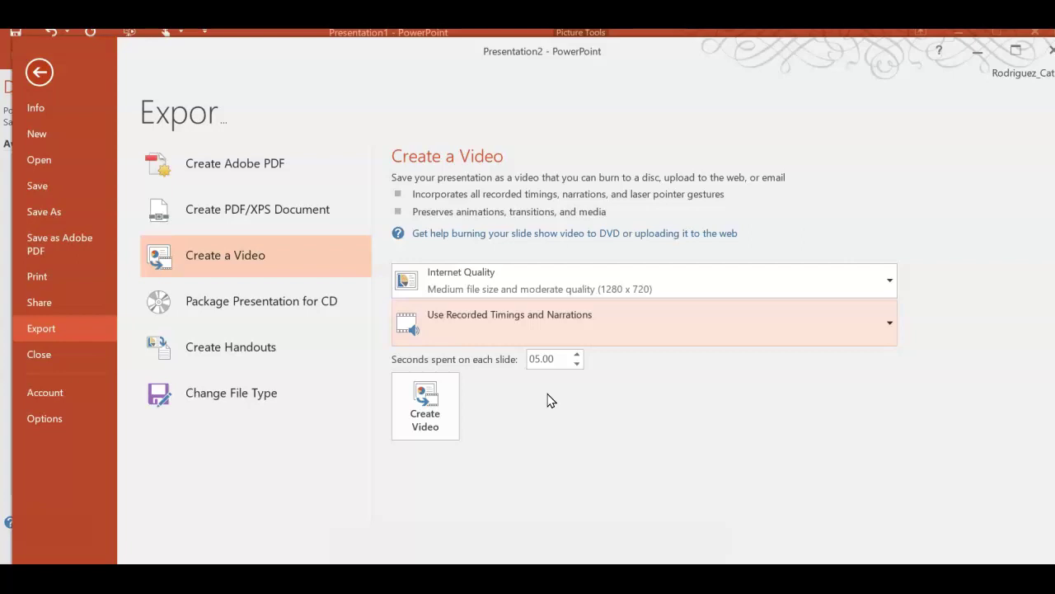
Create the video and save it to the Desktop as an MPEG-4 file named "sample video project"
click(422, 426)
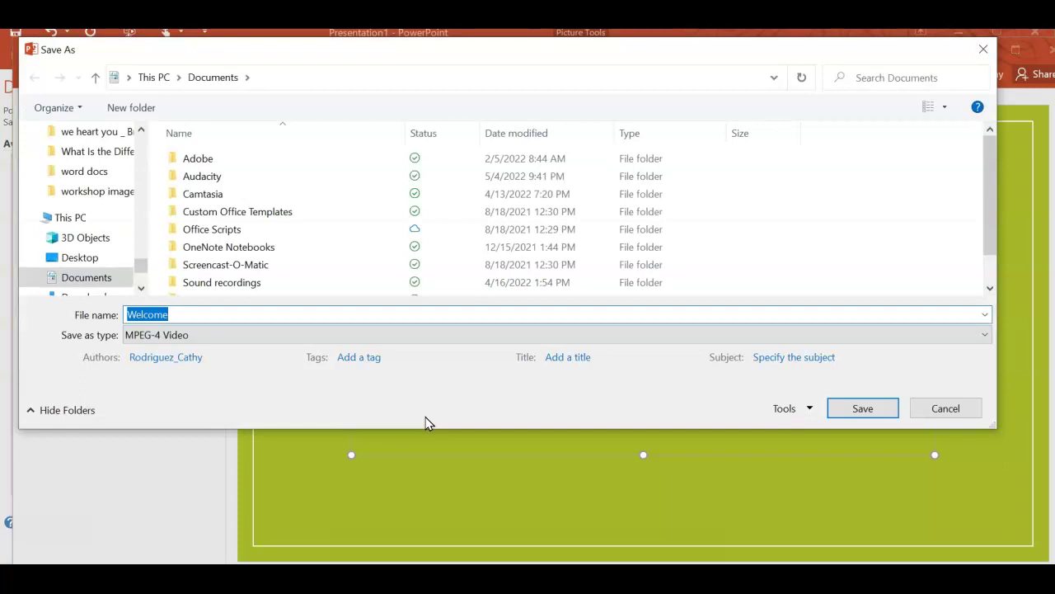
click(211, 270)
click(248, 318)
key(BackSpace)
text(sample video project)
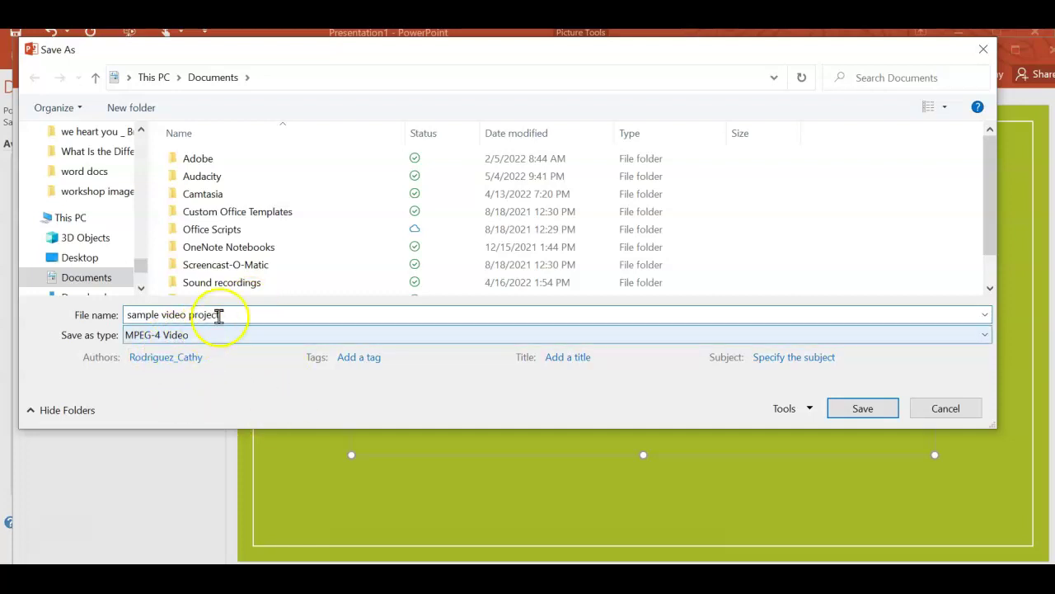
click(80, 258)
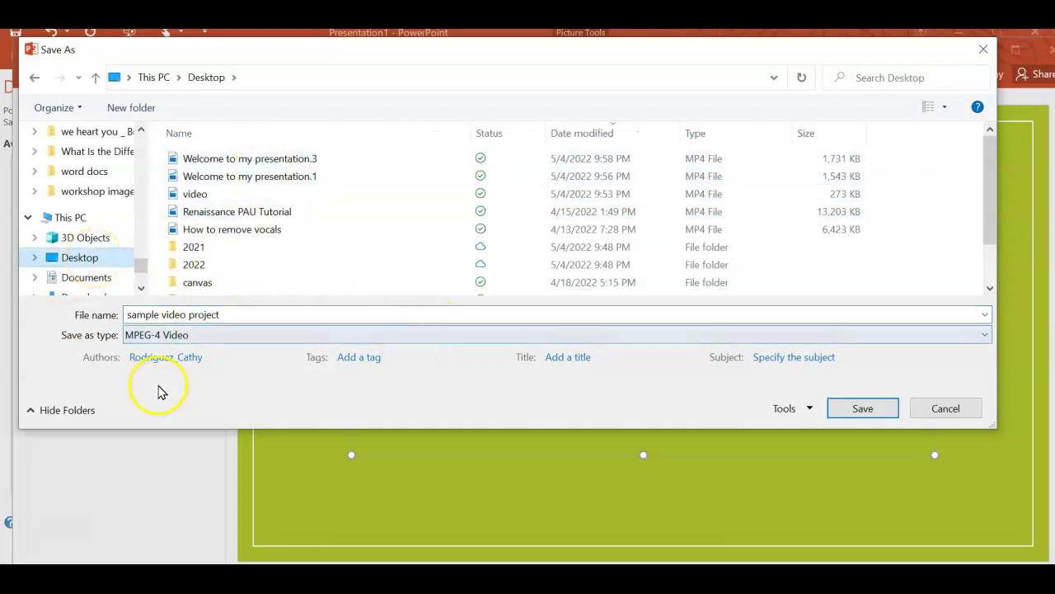
click(857, 407)
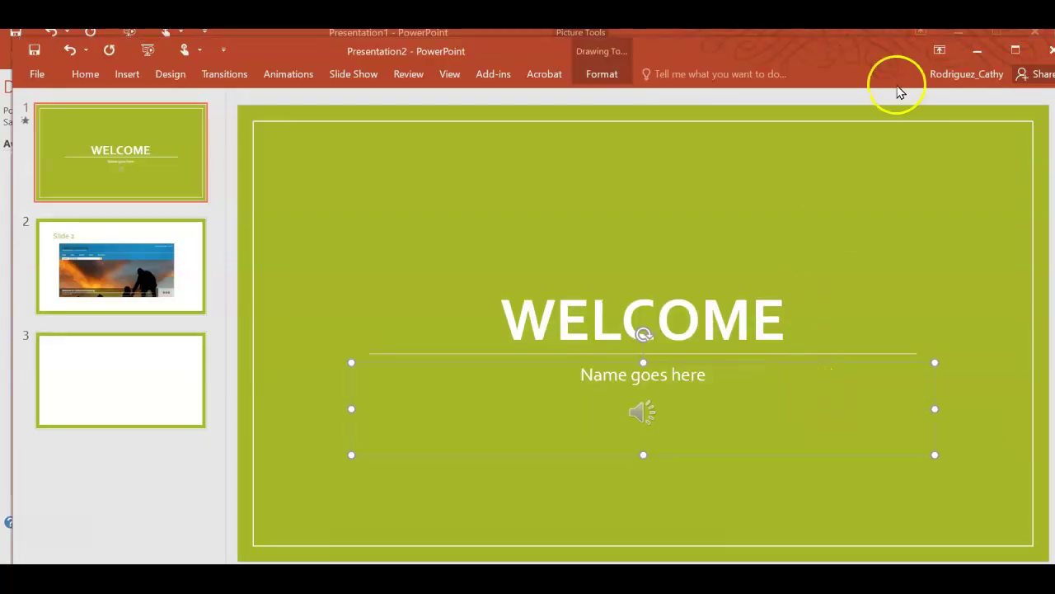
Minimize both presentation windows and rearrange the desktop, moving "sample video project" to an empty area and "slide 1" and "slide 2" beyond the Welcome video
click(970, 50)
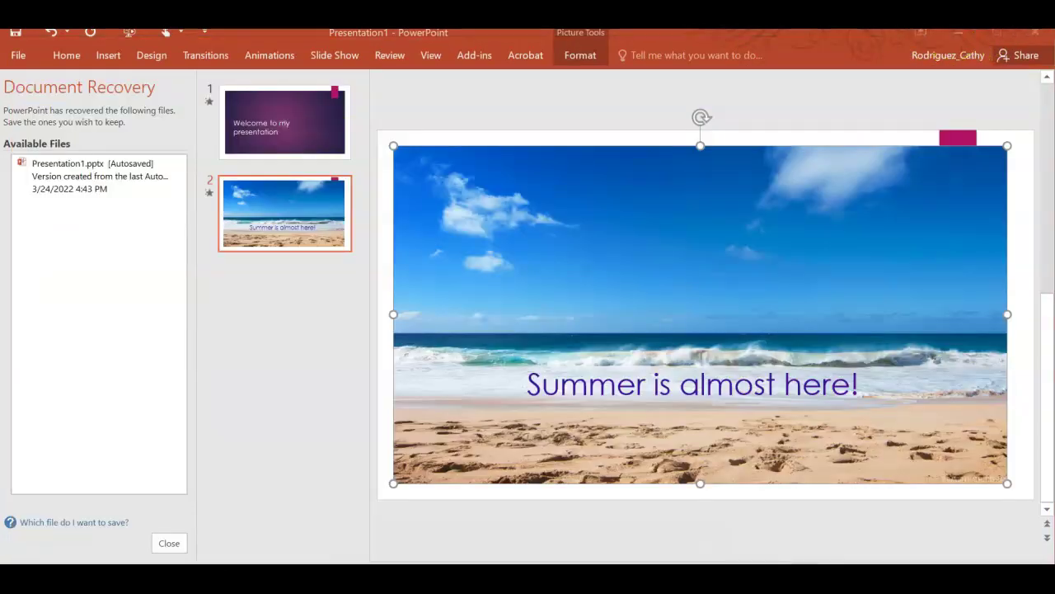
click(957, 35)
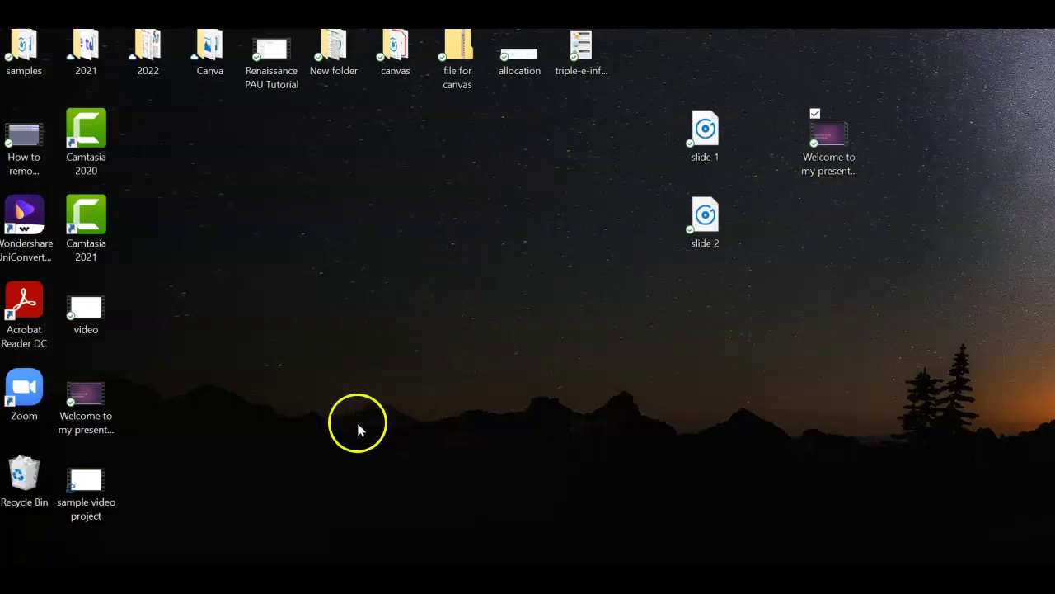
drag(99, 495, 339, 222)
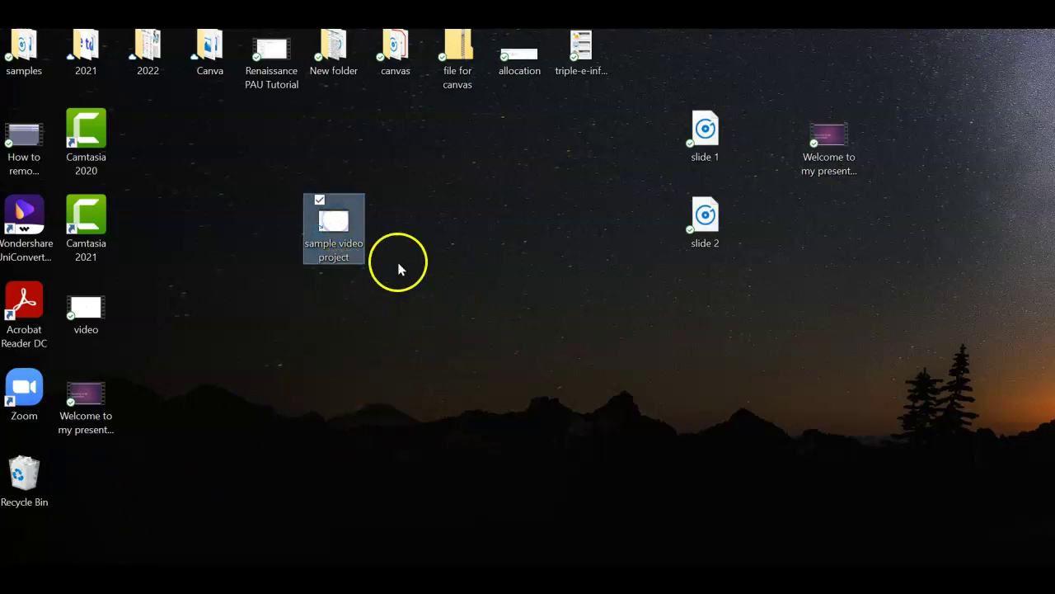
drag(707, 141, 893, 142)
drag(703, 213, 890, 213)
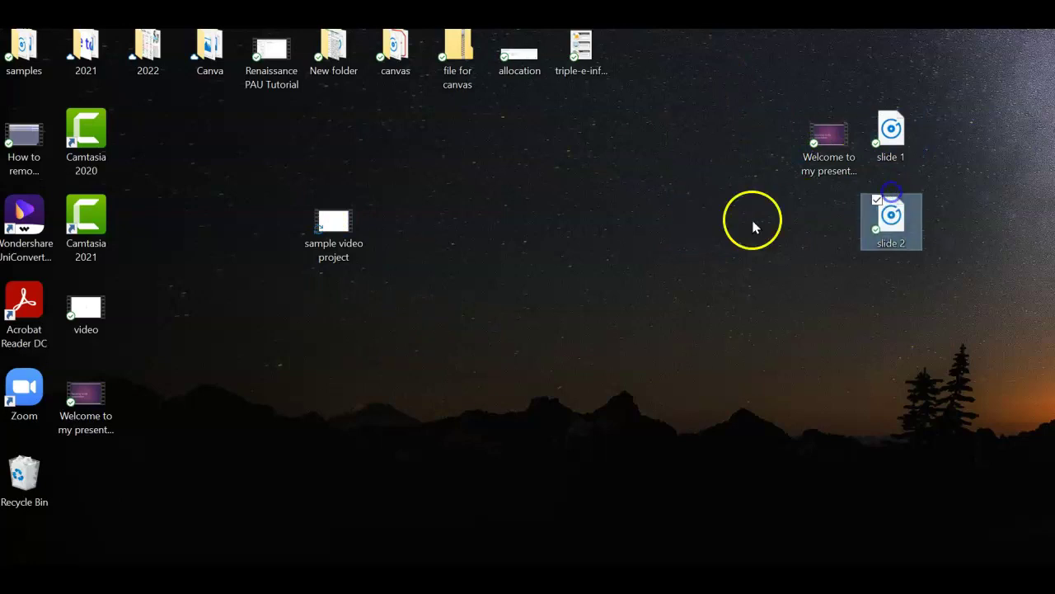
Open the exported "sample video project" file from the desktop to play it
click(328, 243)
double_click(329, 241)
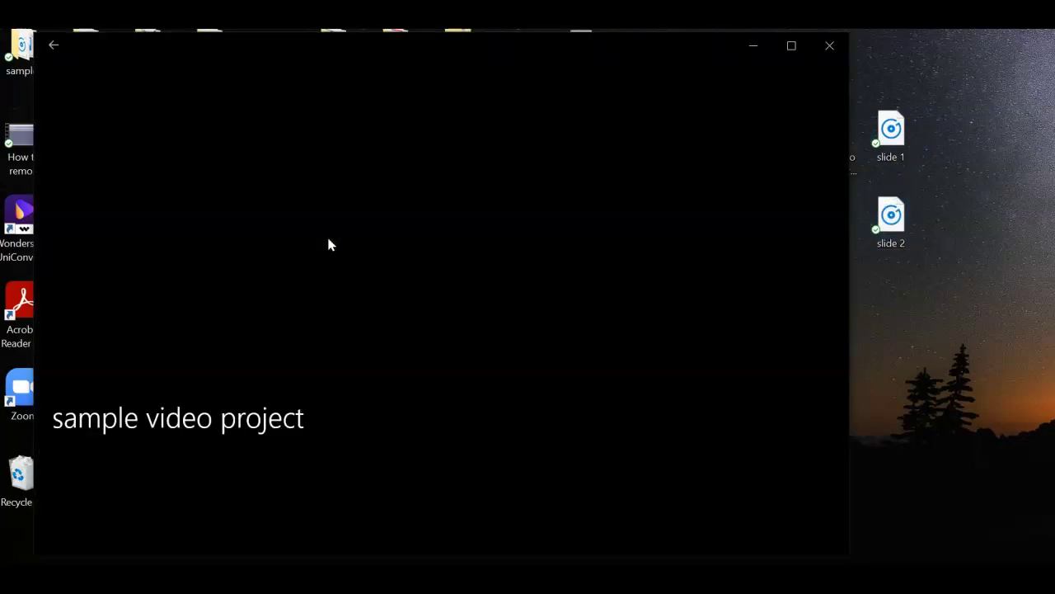